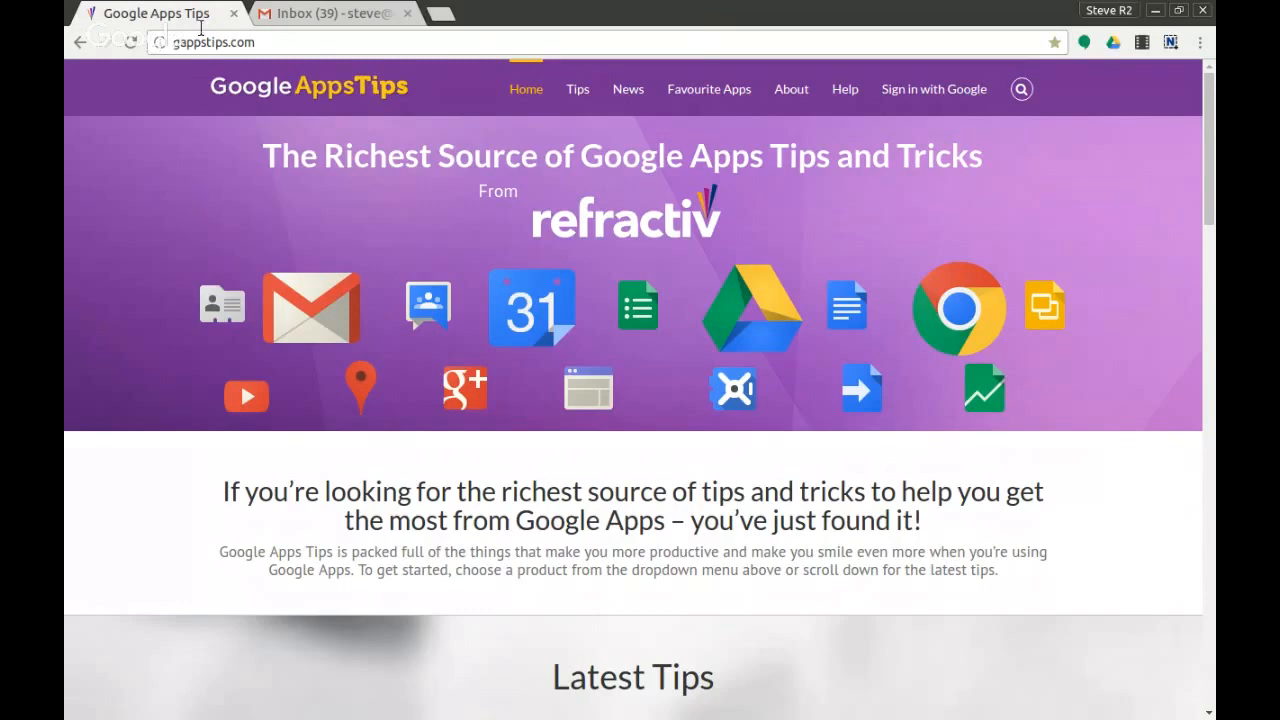
Step: Open the email "Pls find attached Zip File" in Gmail and preview the contents of its 5-files-zipped.zip attachment
click(366, 22)
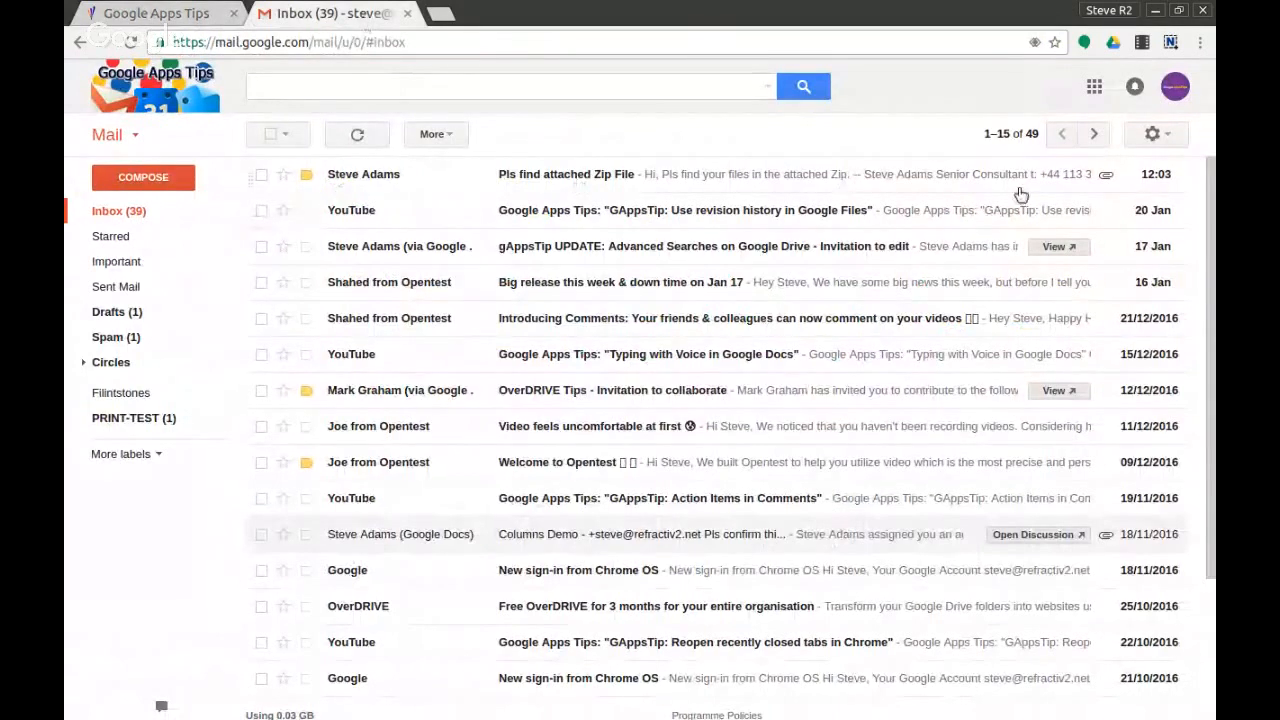
click(575, 183)
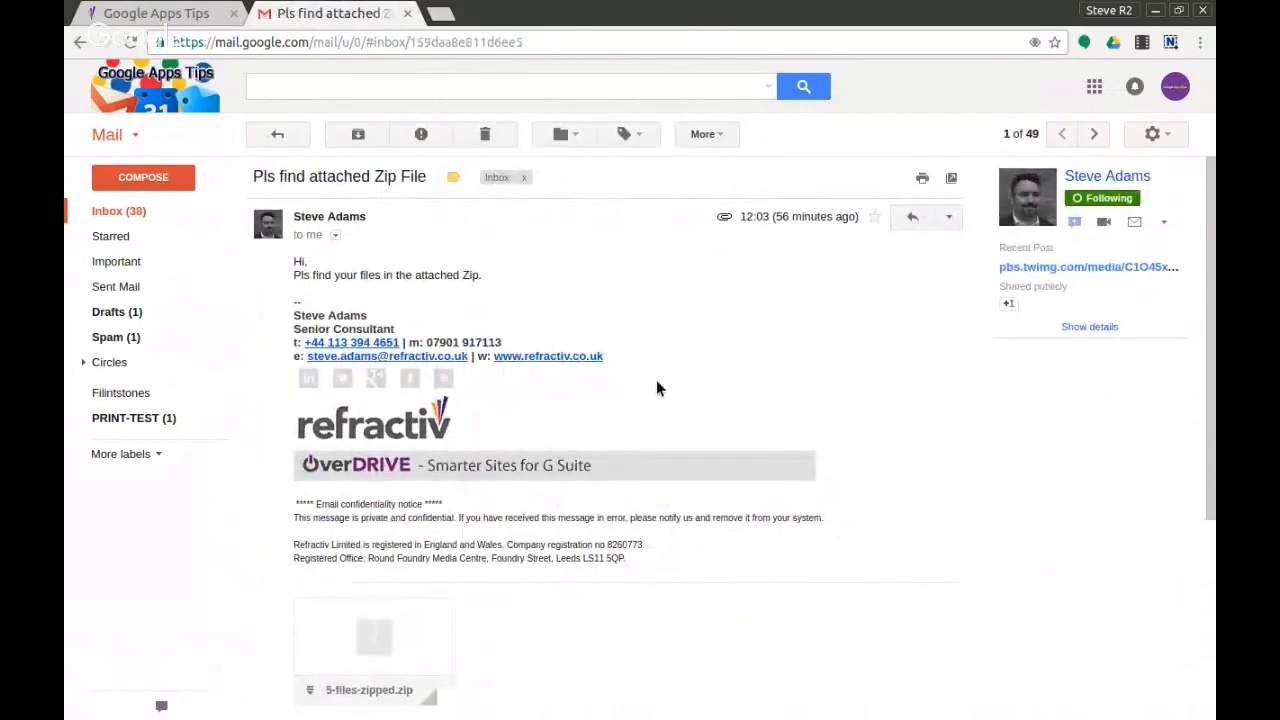
scroll(645, 573, down, 3)
mouse_move(409, 488)
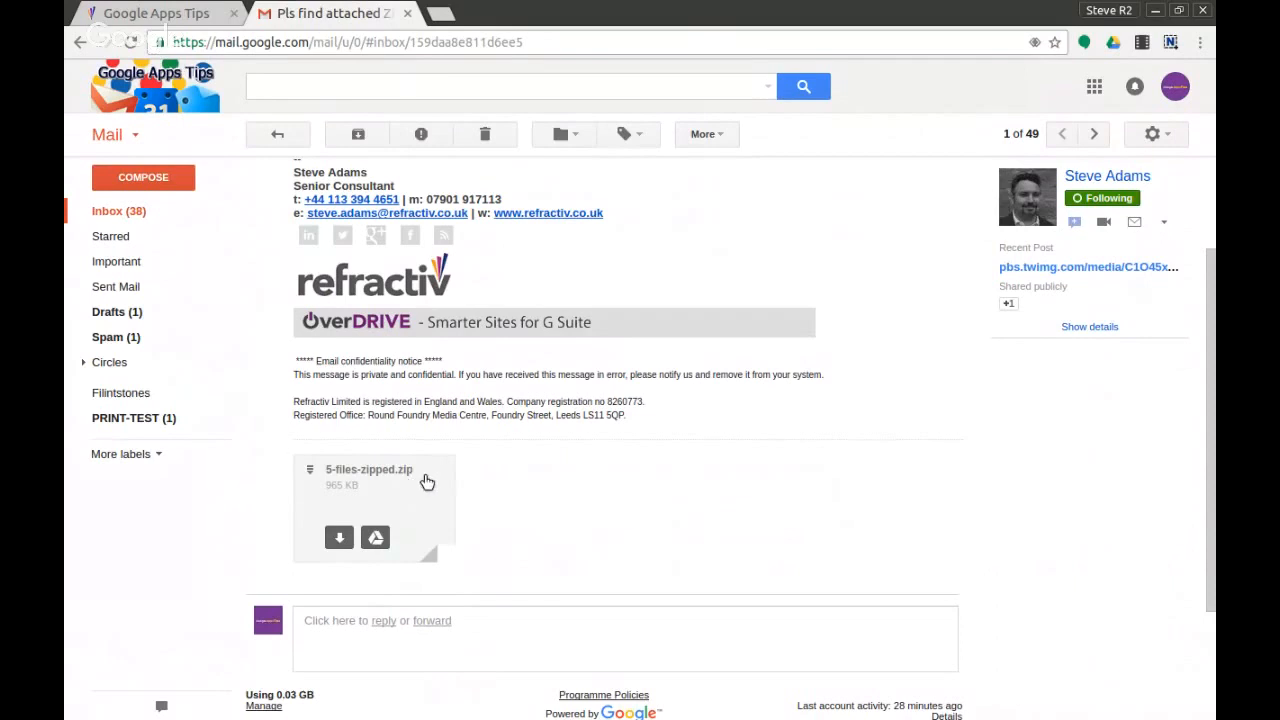
click(414, 491)
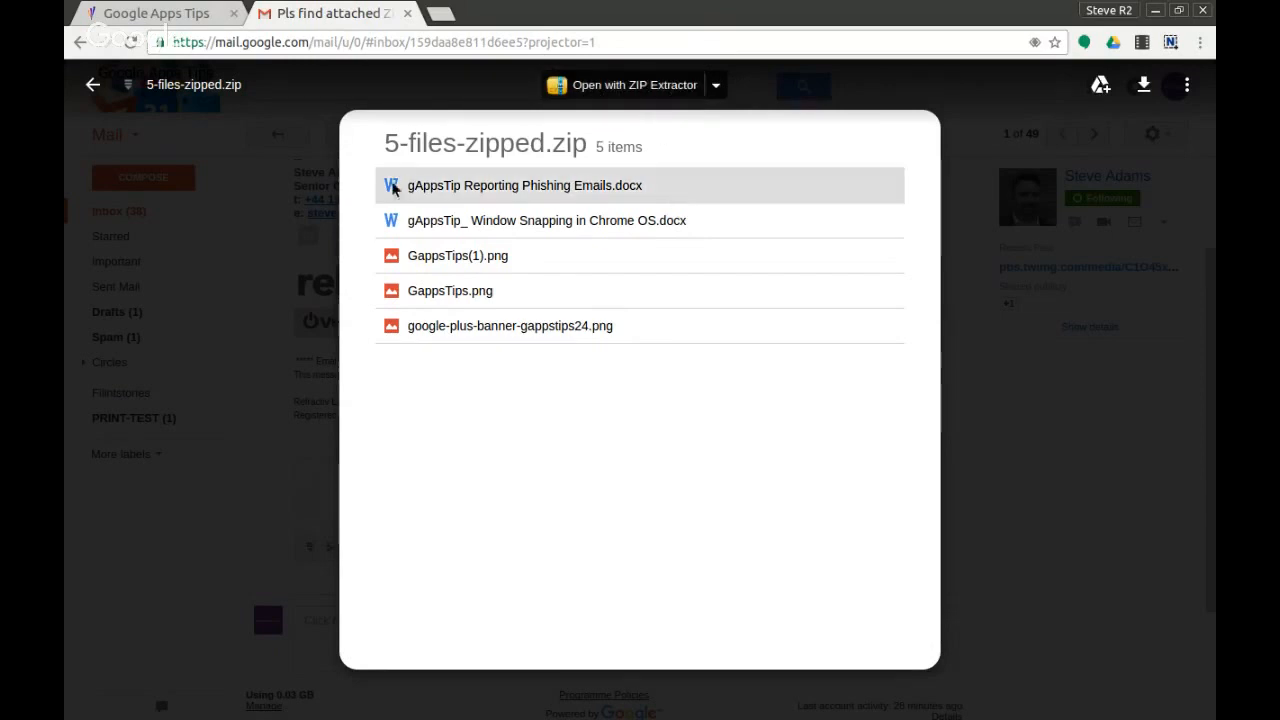
click(93, 86)
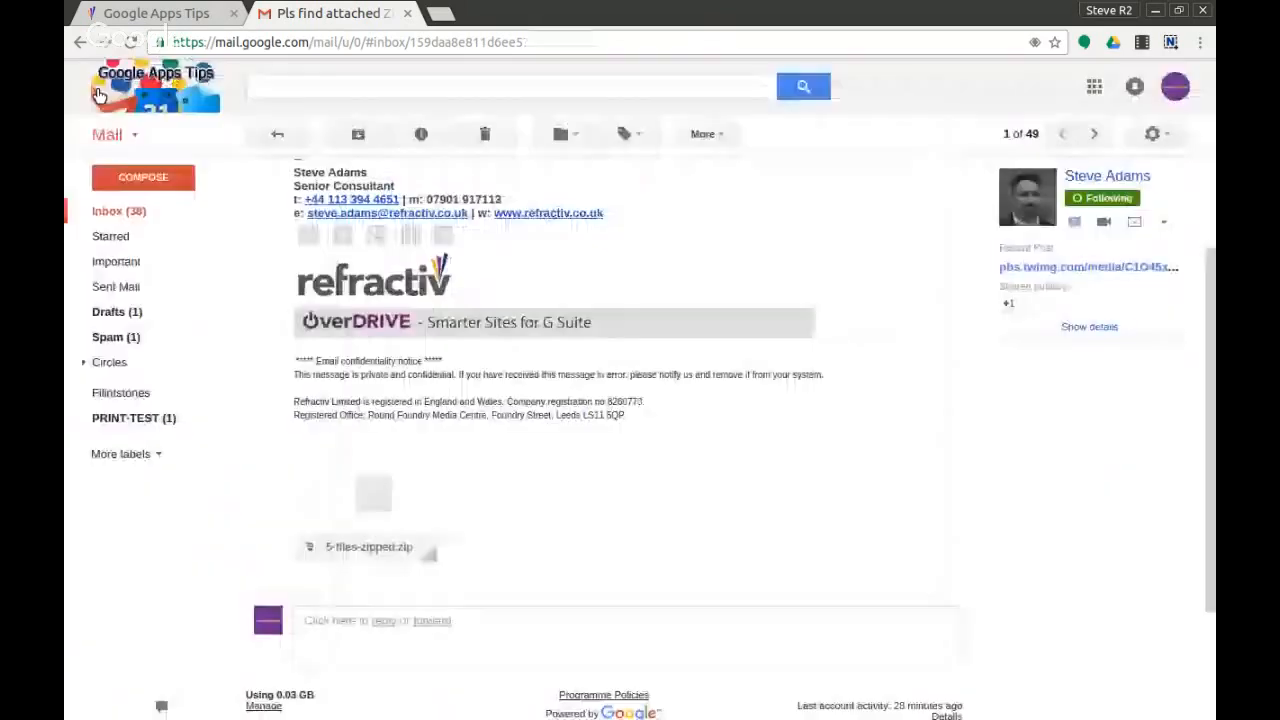
Step: Save the 5-files-zipped.zip attachment to Google Drive and move it into the Zips folder inside Tips Demos
mouse_move(384, 495)
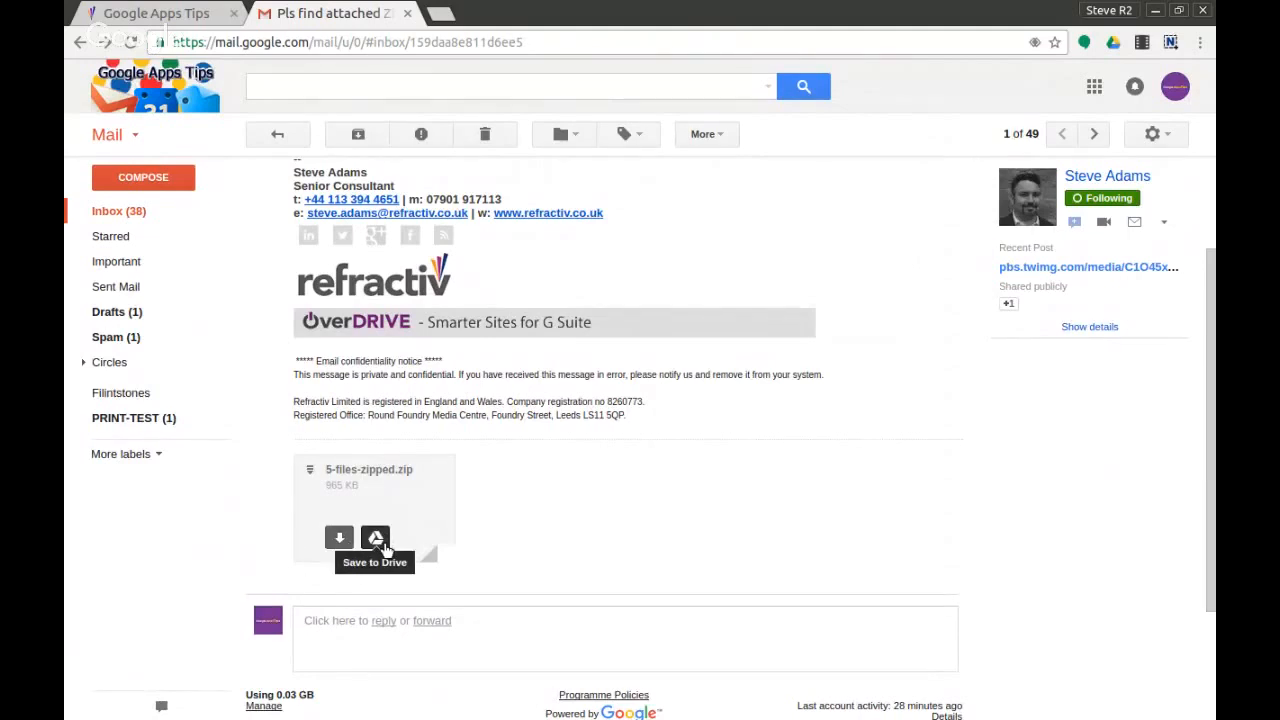
click(377, 540)
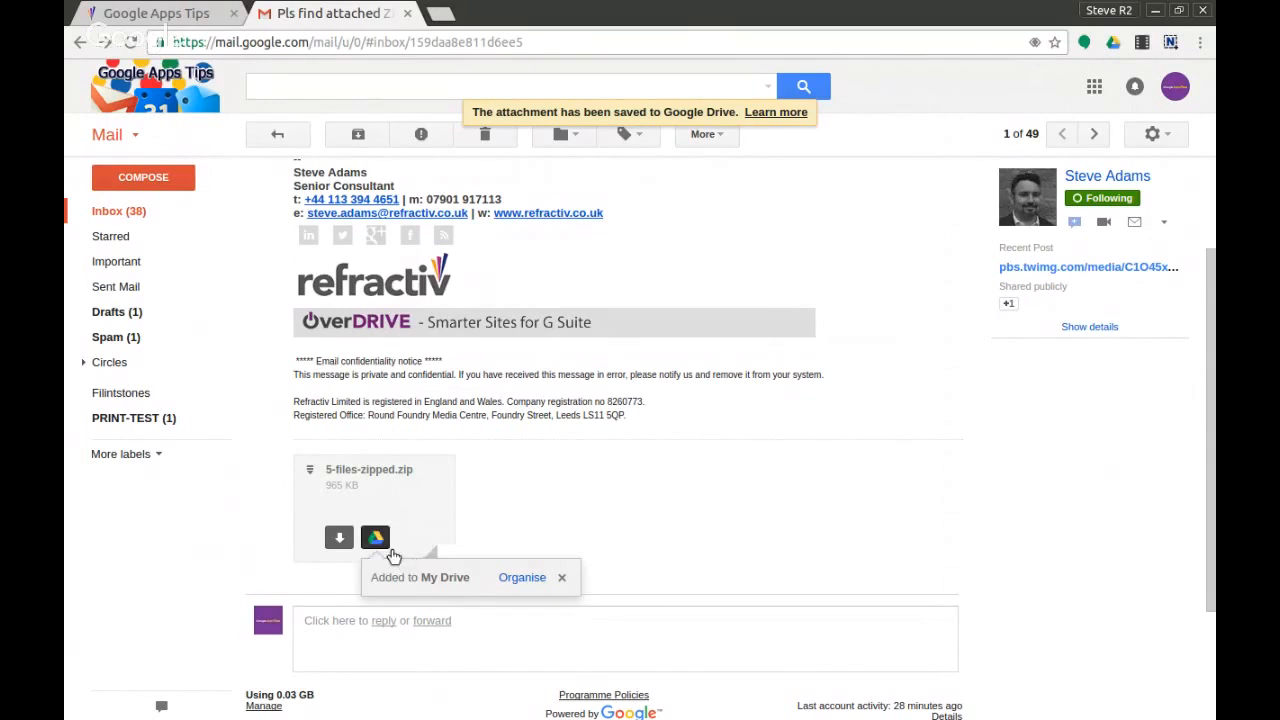
click(522, 578)
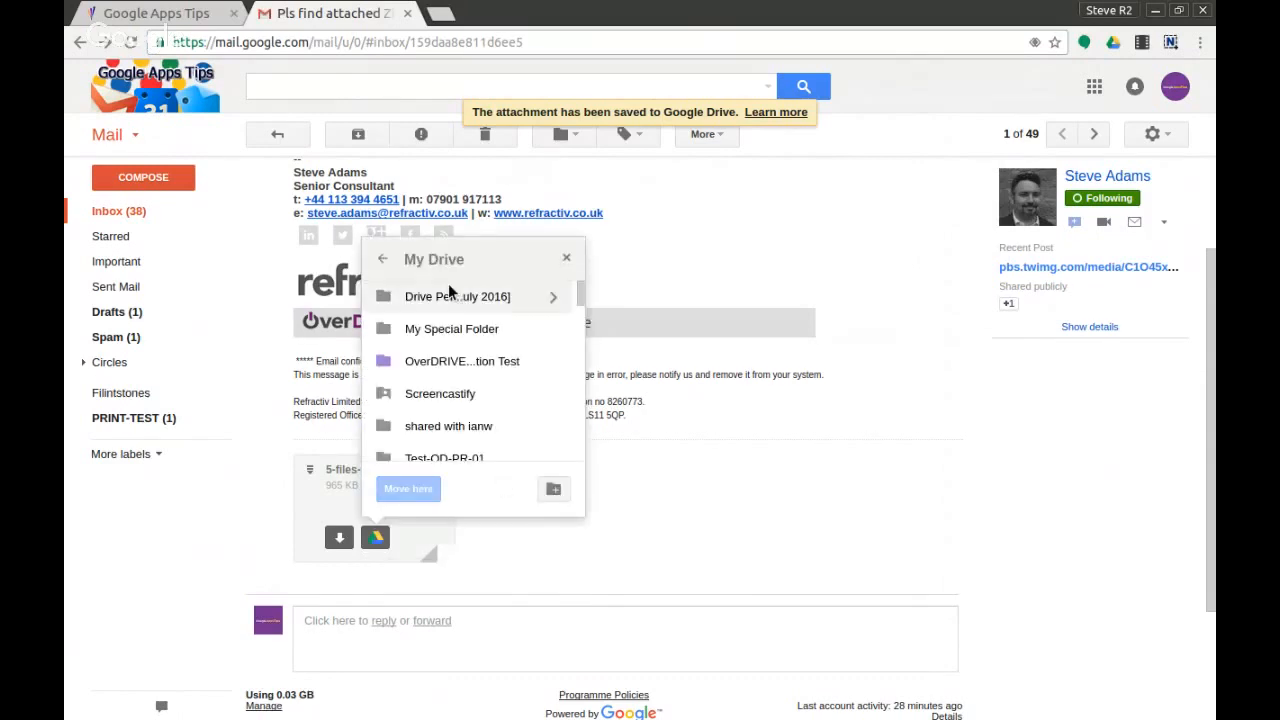
scroll(455, 395, down, 2)
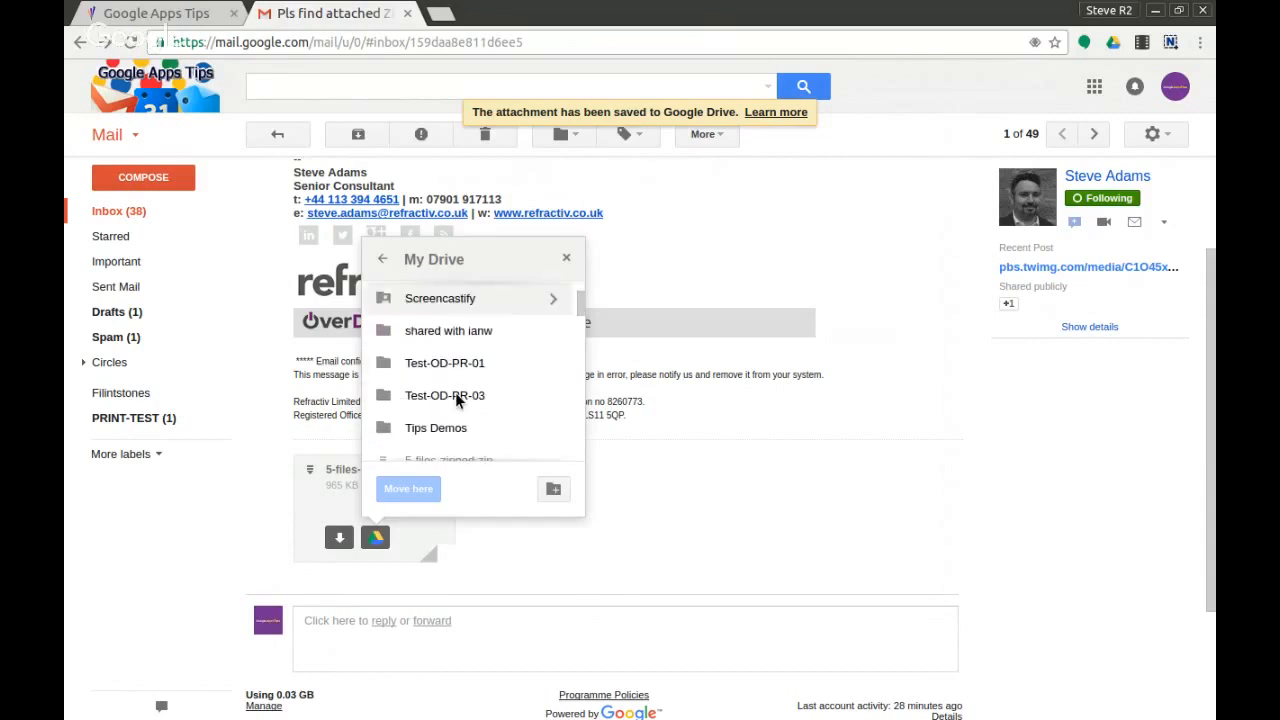
scroll(455, 395, down, 2)
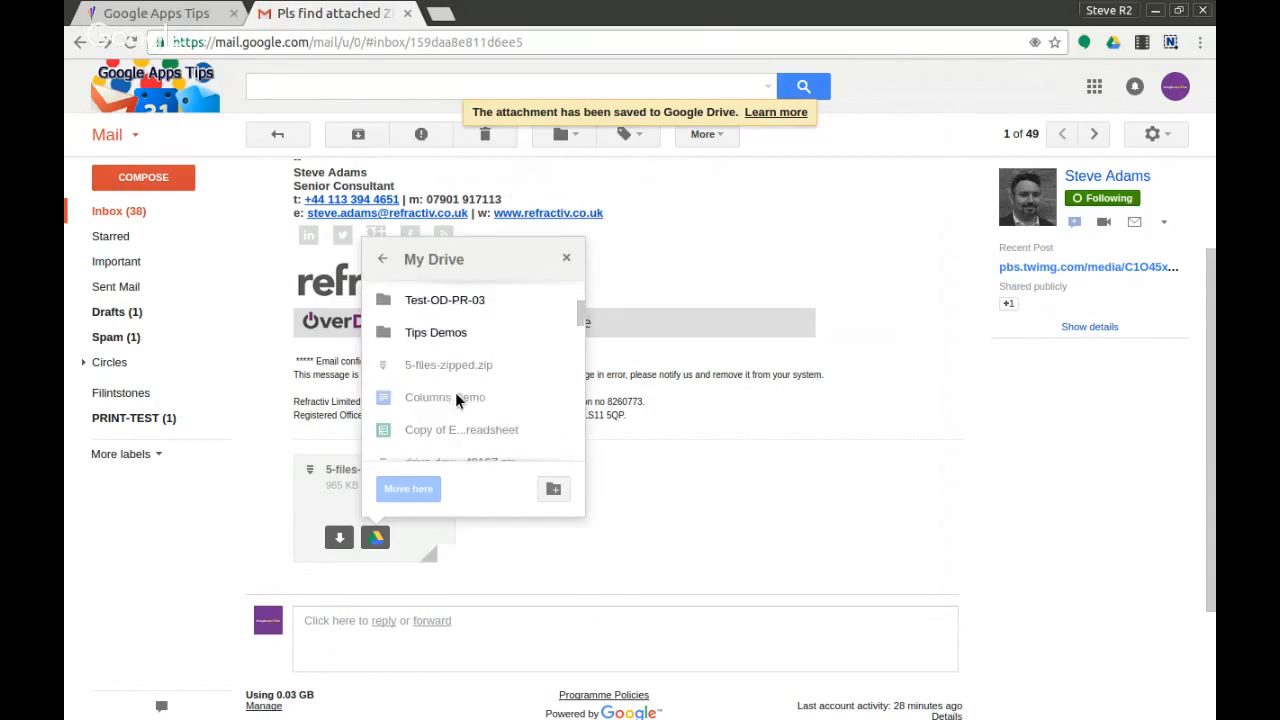
click(546, 330)
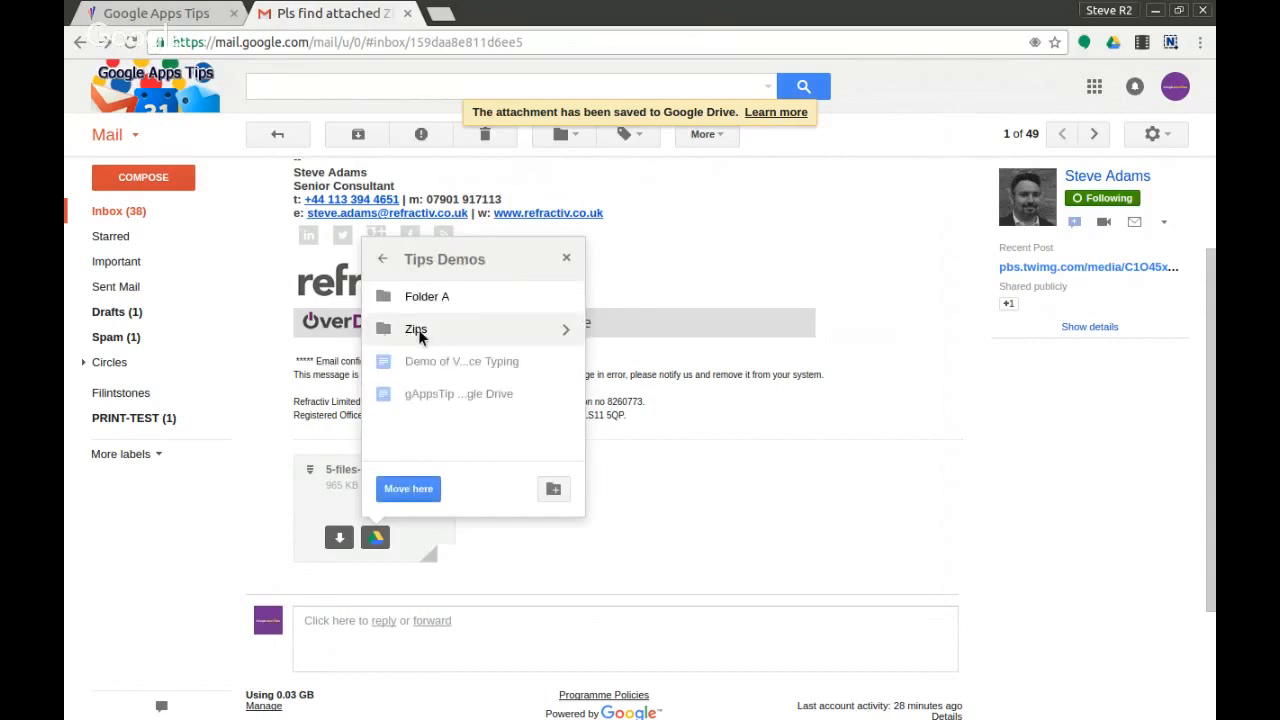
click(419, 333)
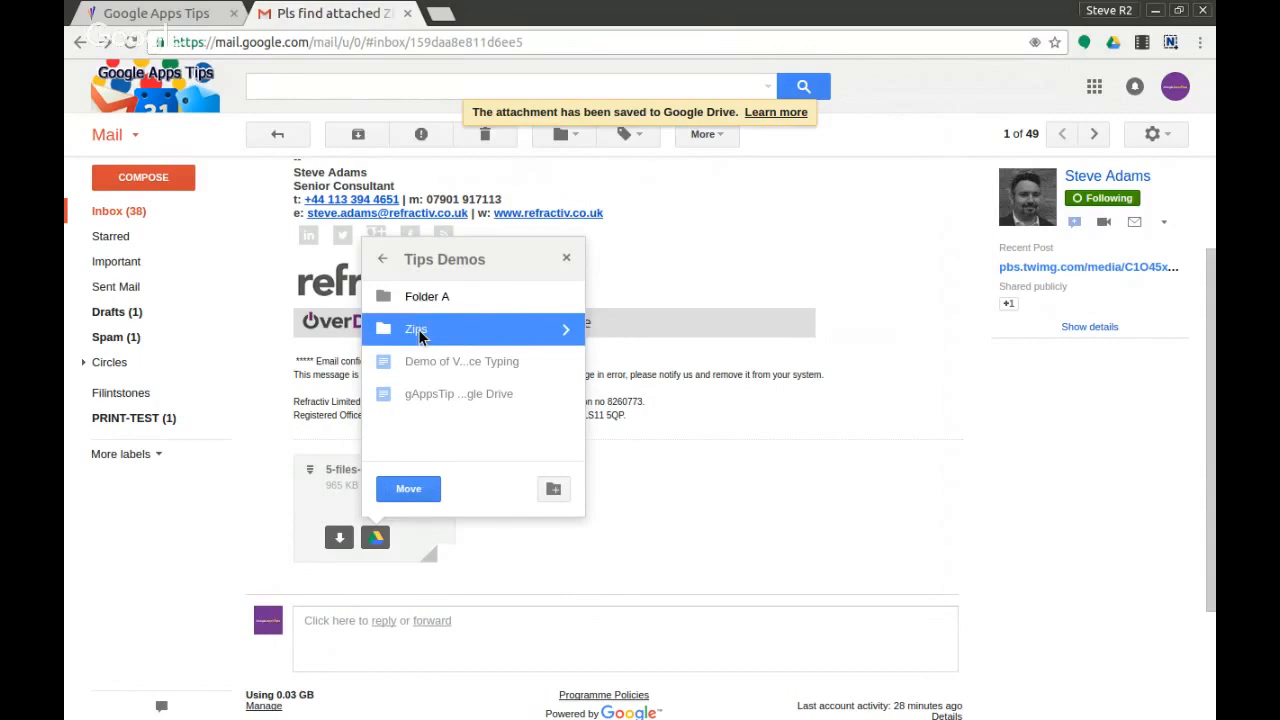
click(417, 490)
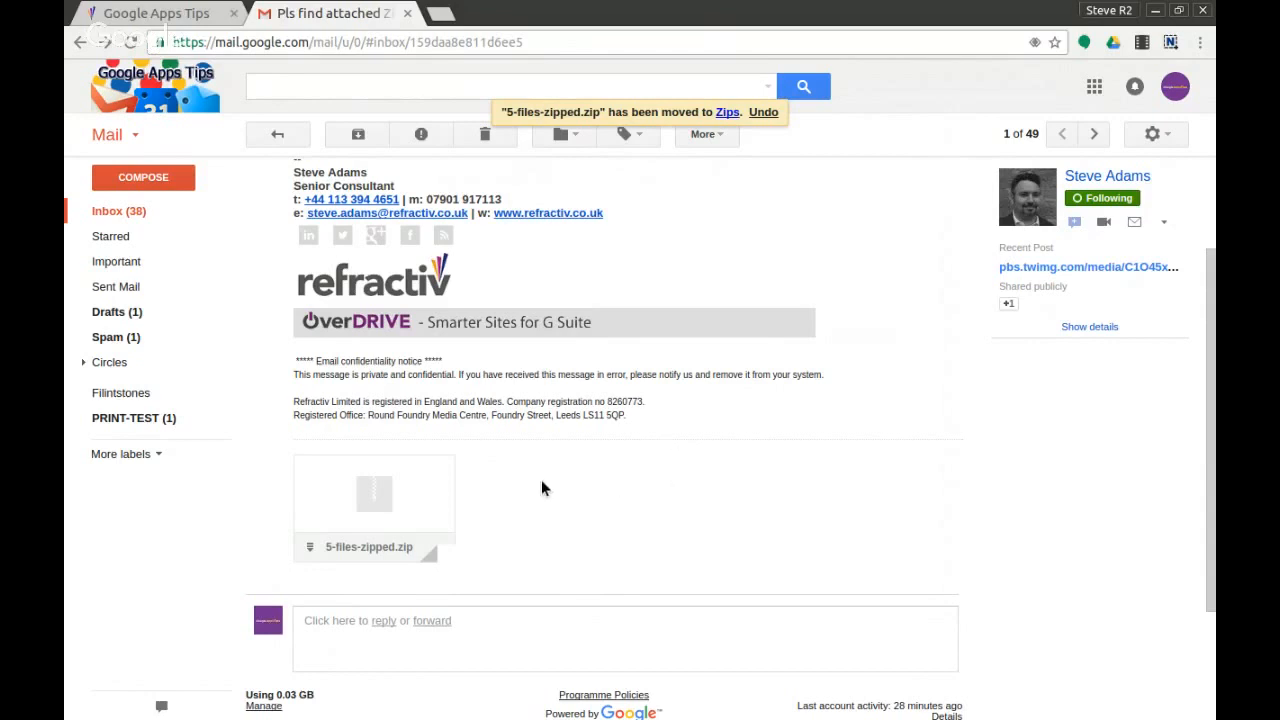
Step: Open the Zips folder in Google Drive from the saved attachment's Drive location
mouse_move(409, 472)
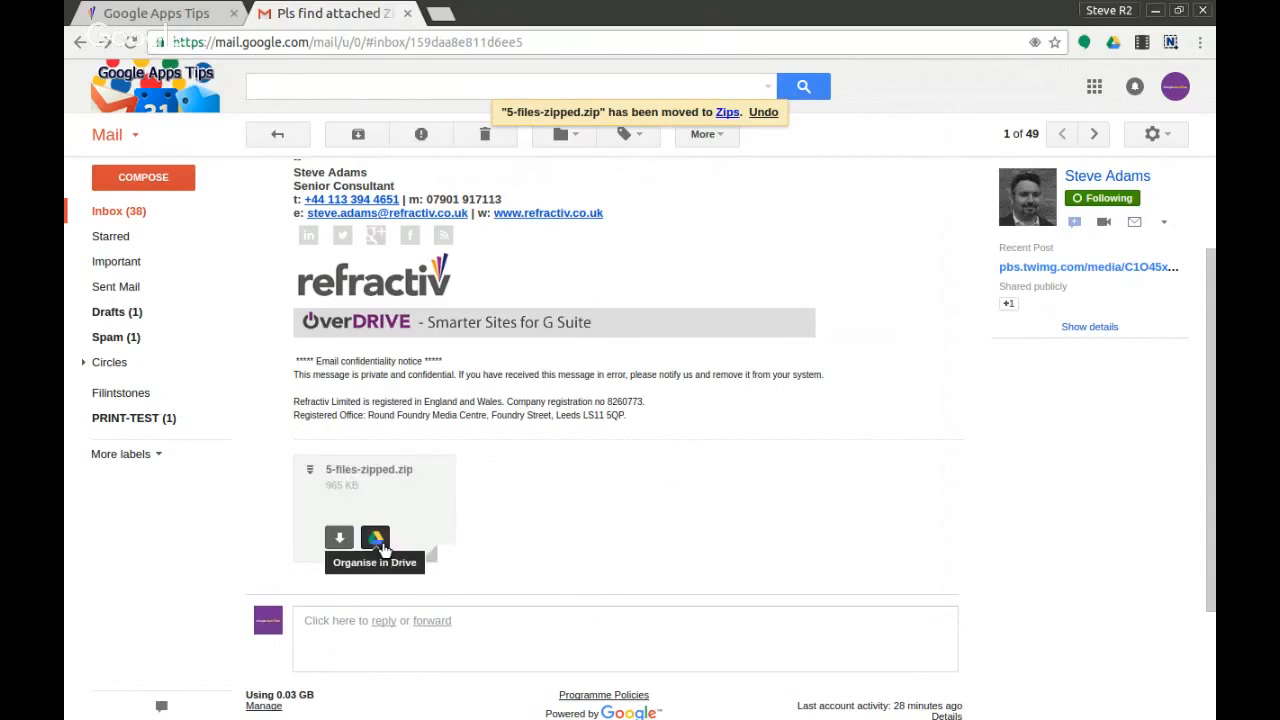
click(380, 544)
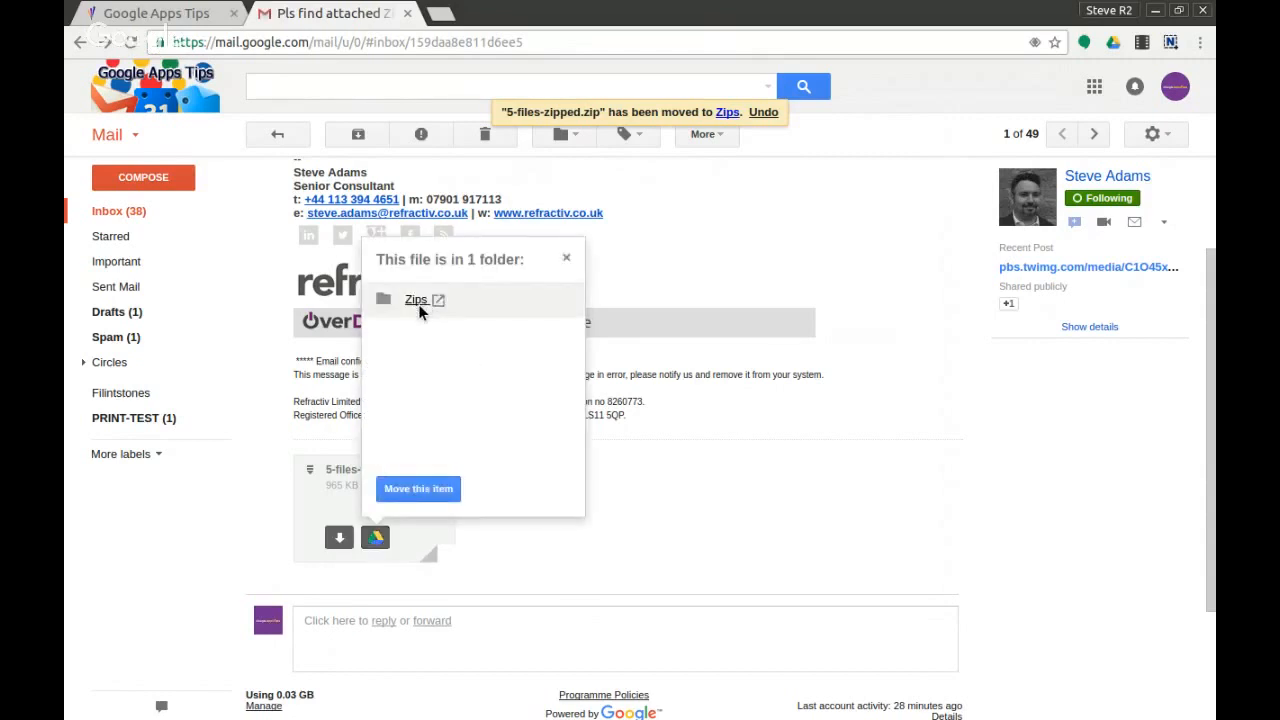
click(418, 302)
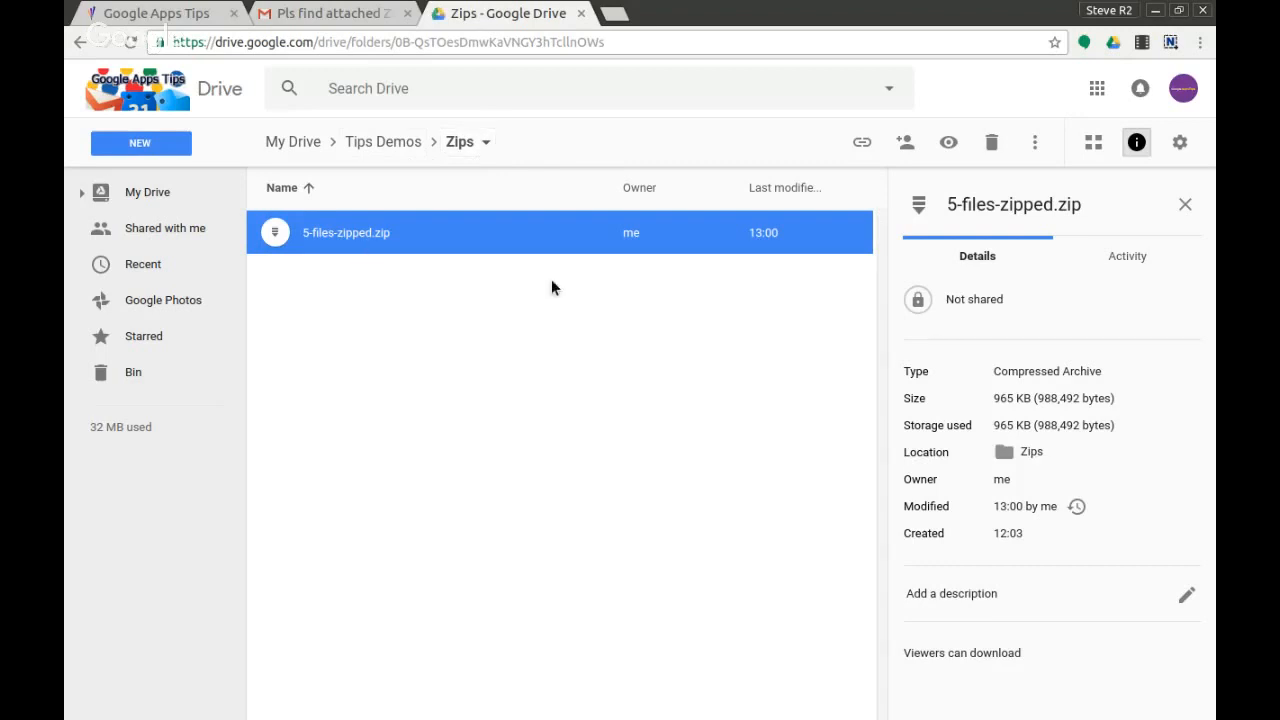
Step: Open the preview of 5-files-zipped.zip from the Zips folder in Drive
click(556, 356)
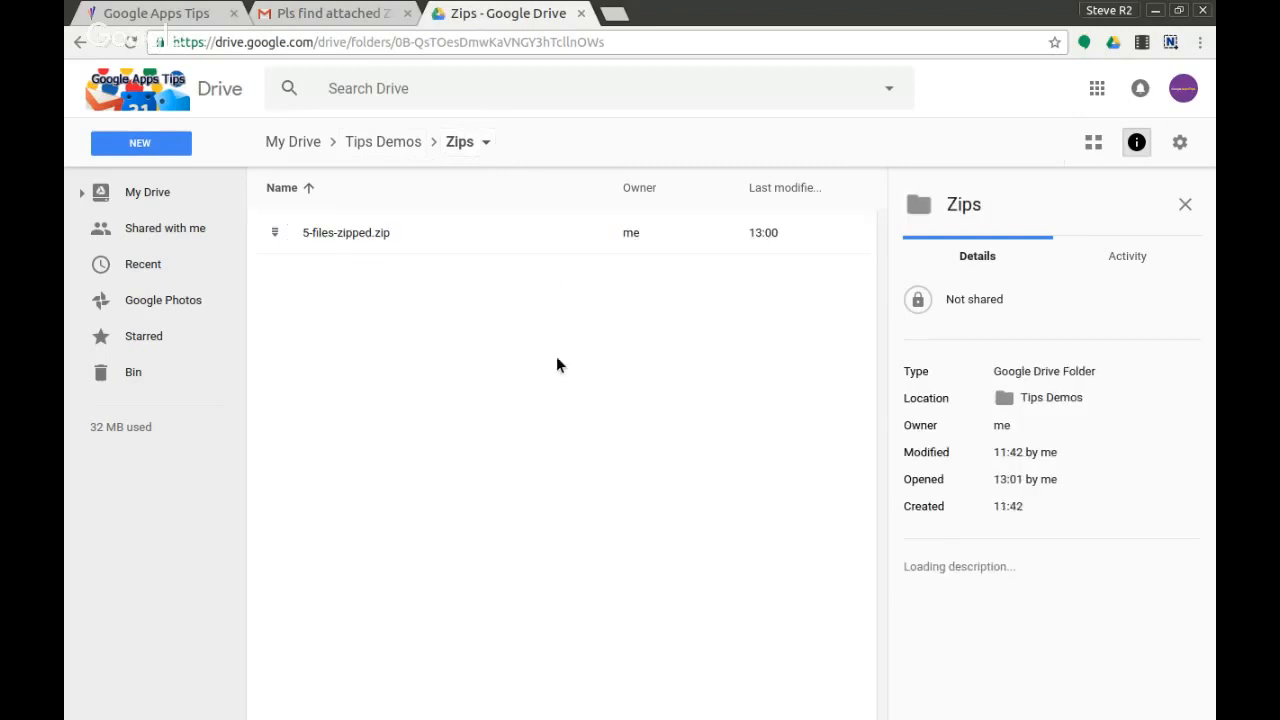
click(344, 240)
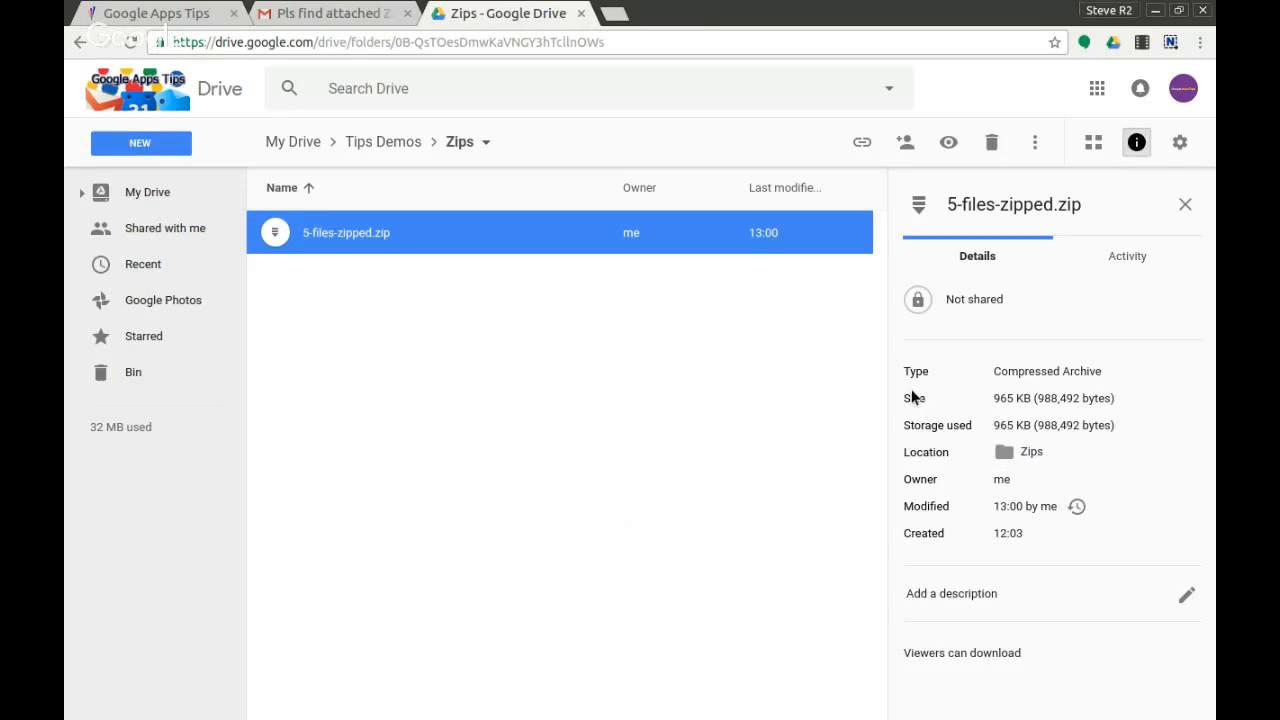
click(360, 357)
click(360, 232)
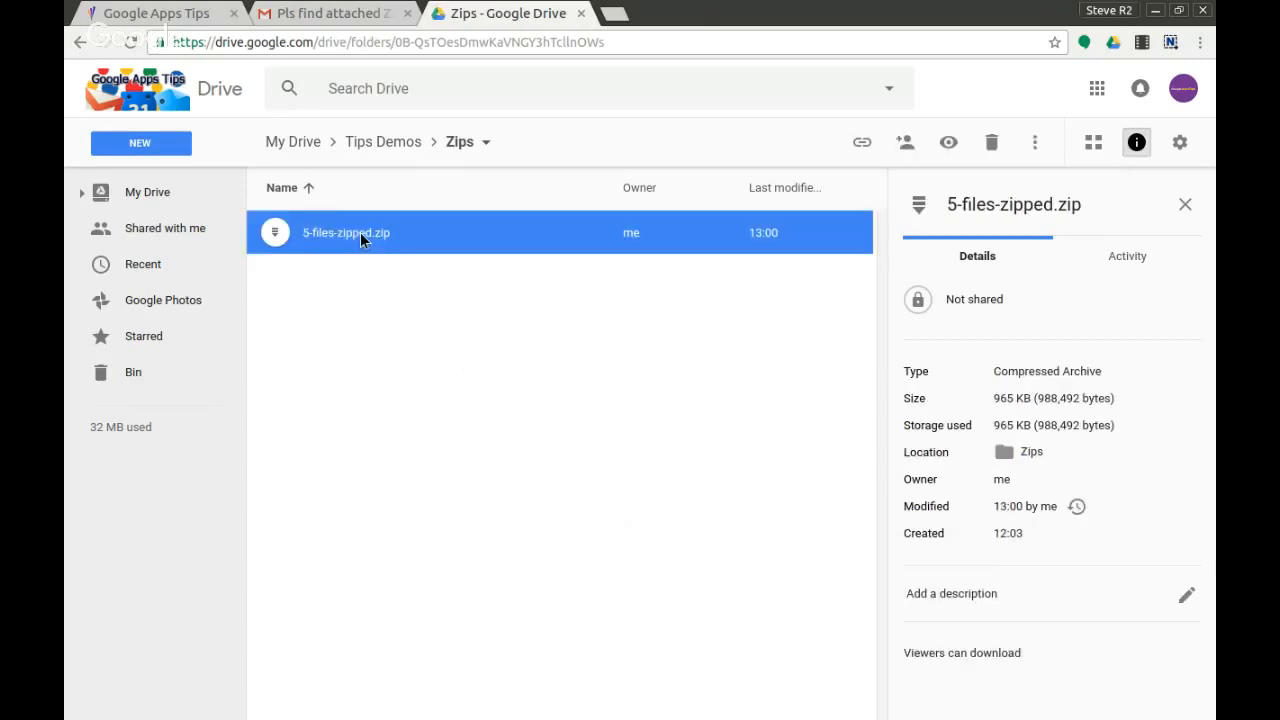
double_click(360, 232)
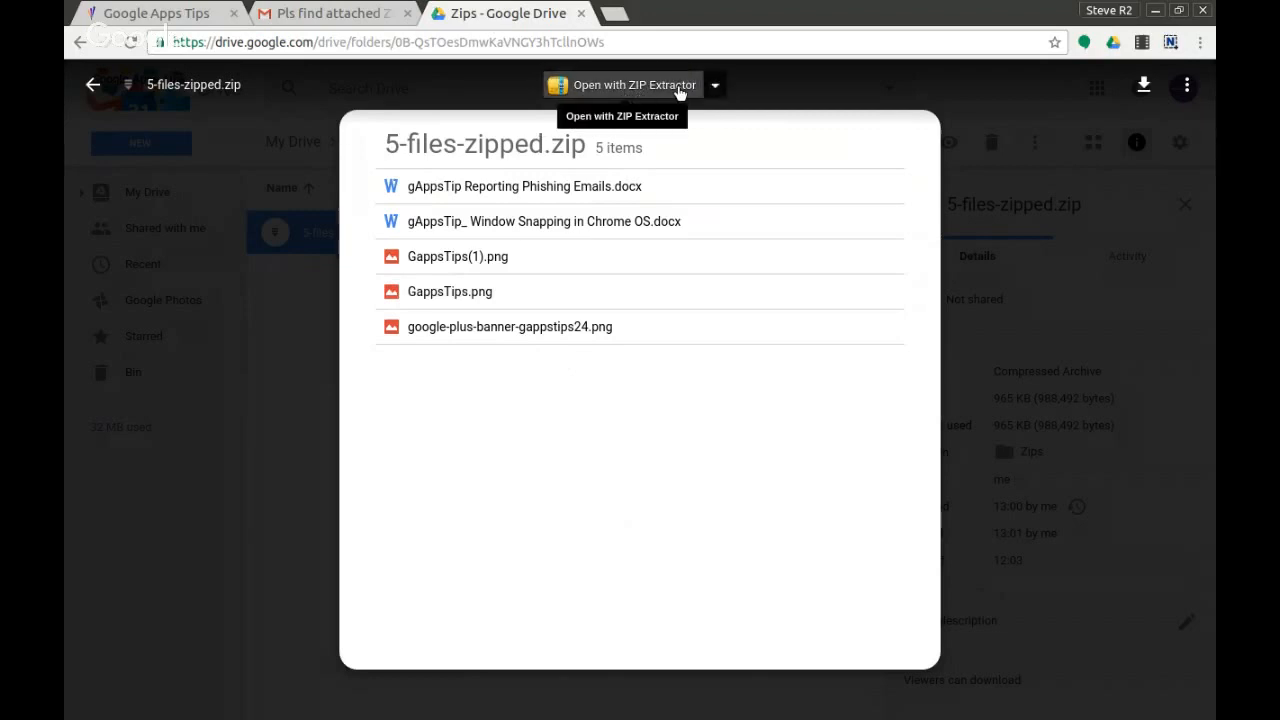
Step: Open the zip file with the connected ZIP Extractor app and authorize its access to Google Drive
click(718, 90)
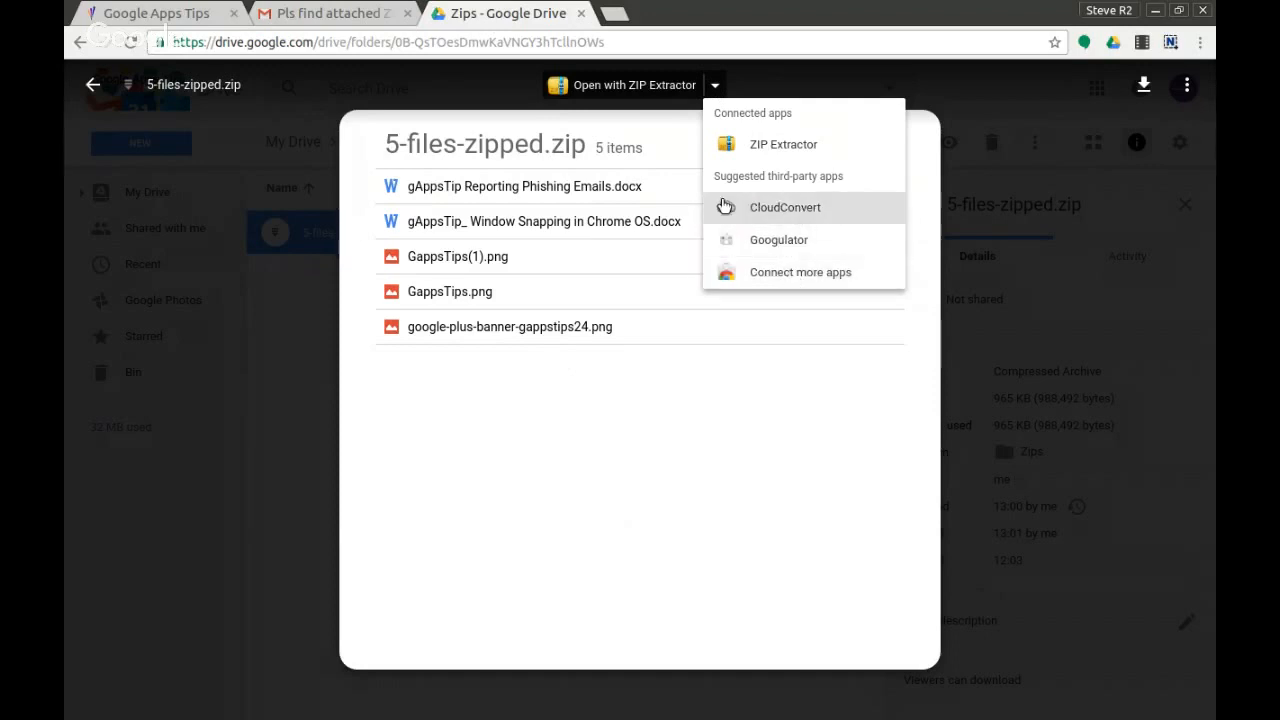
click(790, 148)
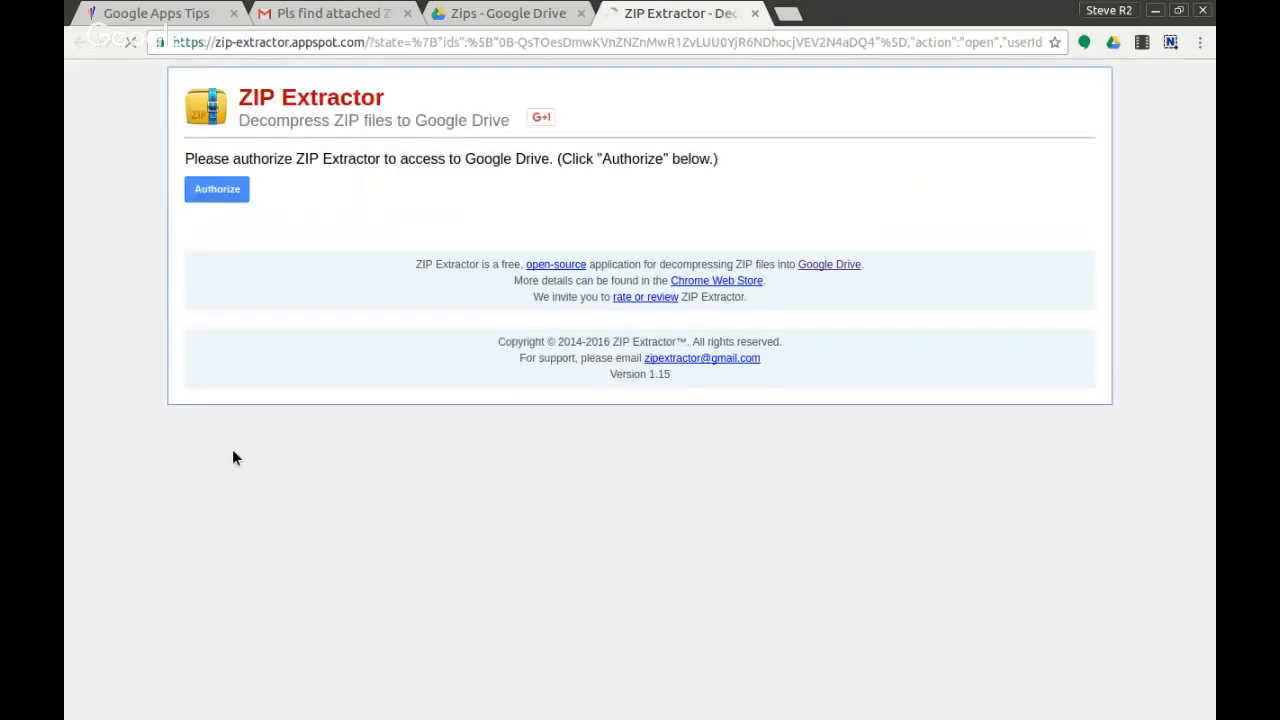
click(234, 196)
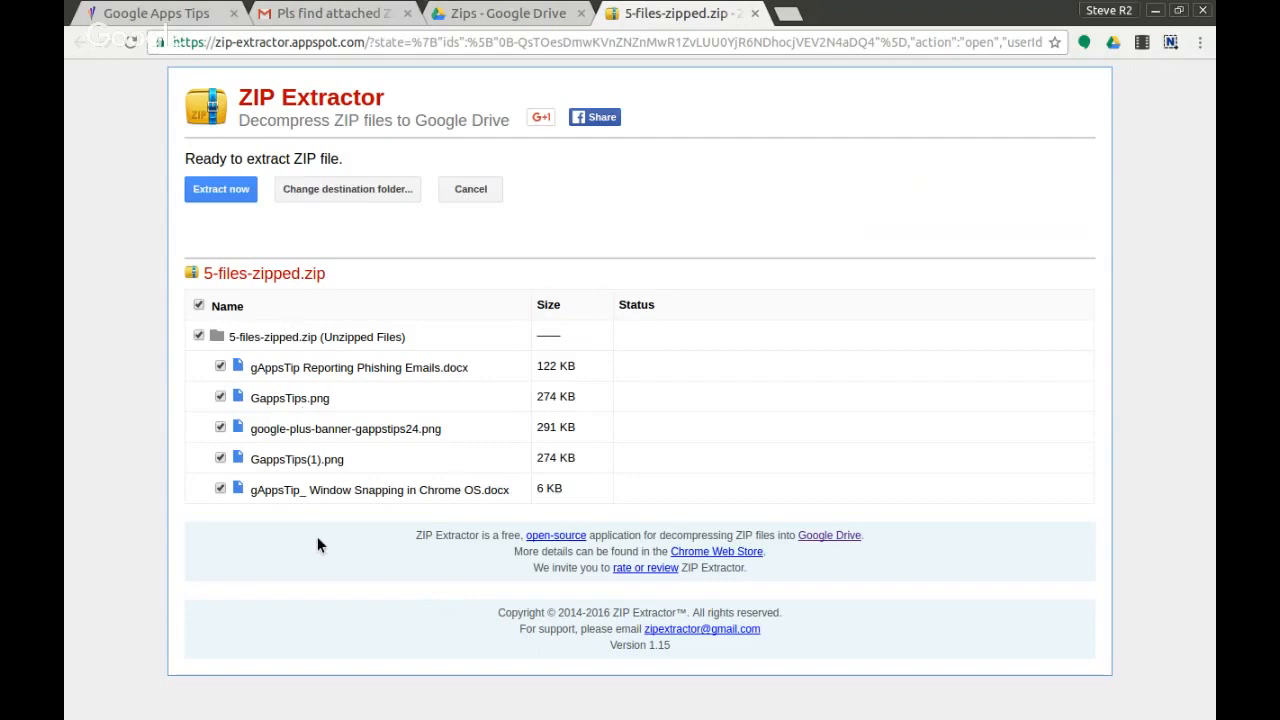
Step: Extract all files in 5-files-zipped.zip to the default destination and view the extracted files in Drive
click(199, 306)
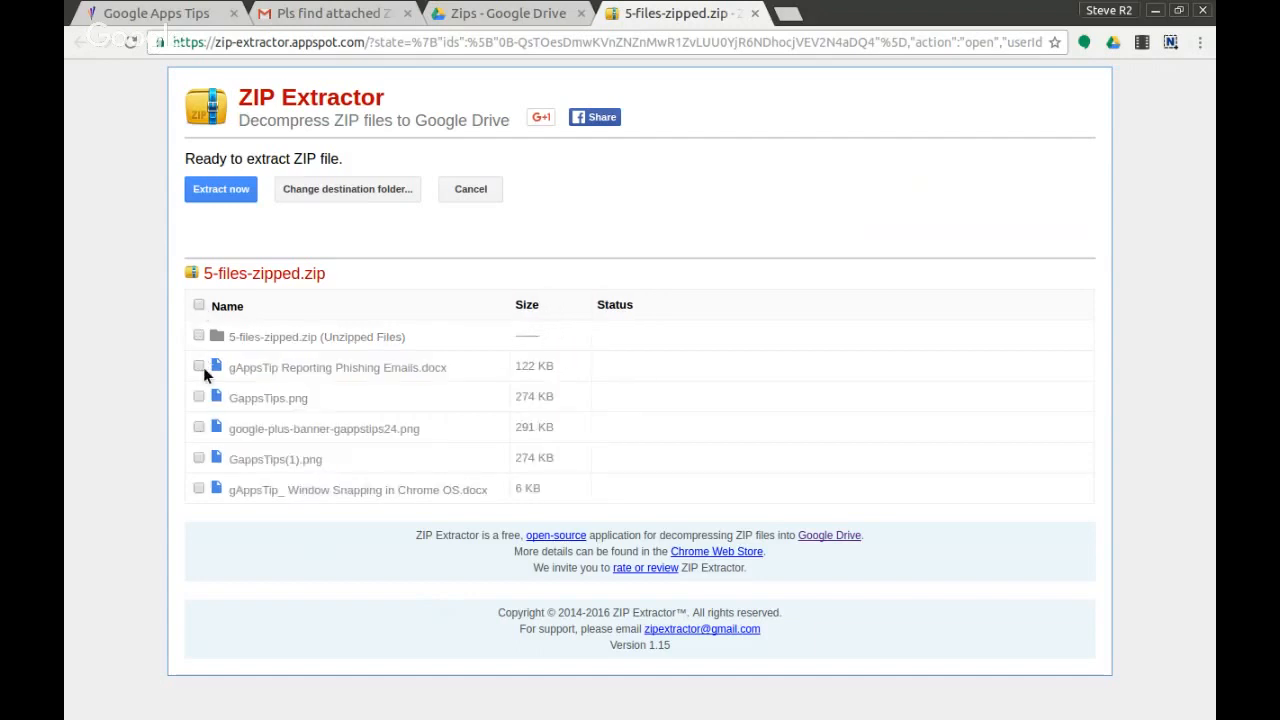
click(203, 308)
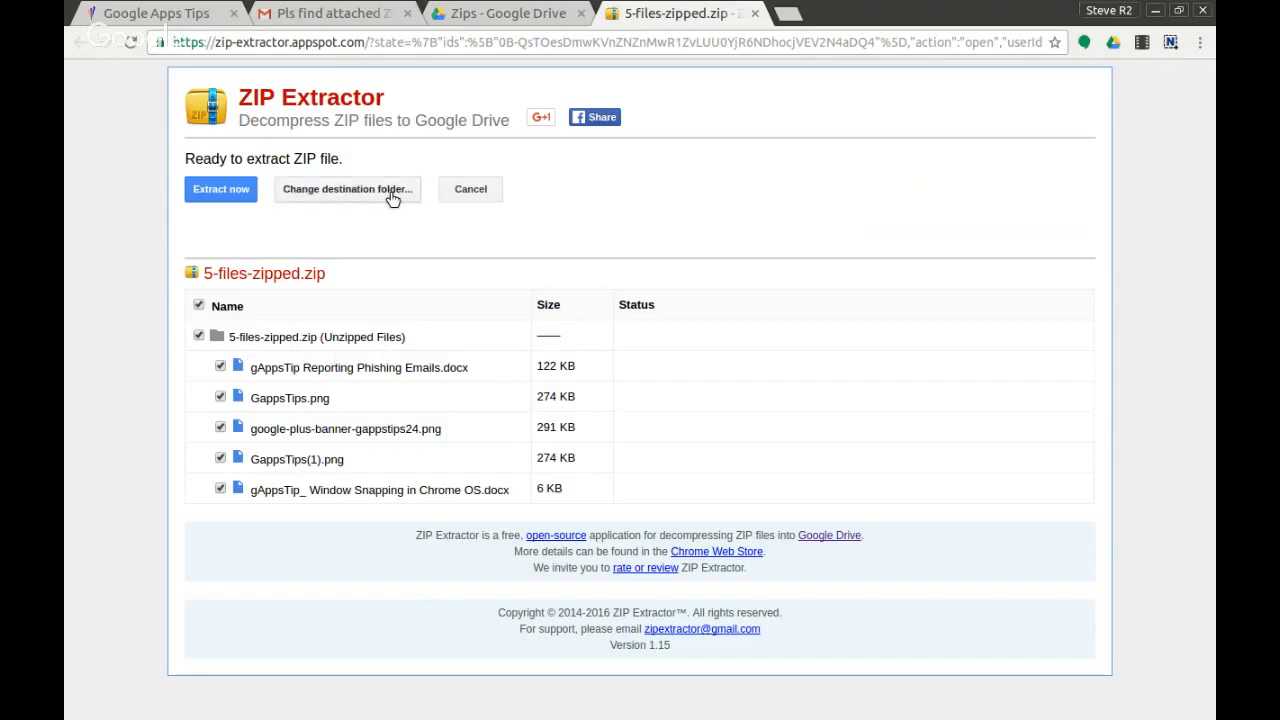
click(240, 193)
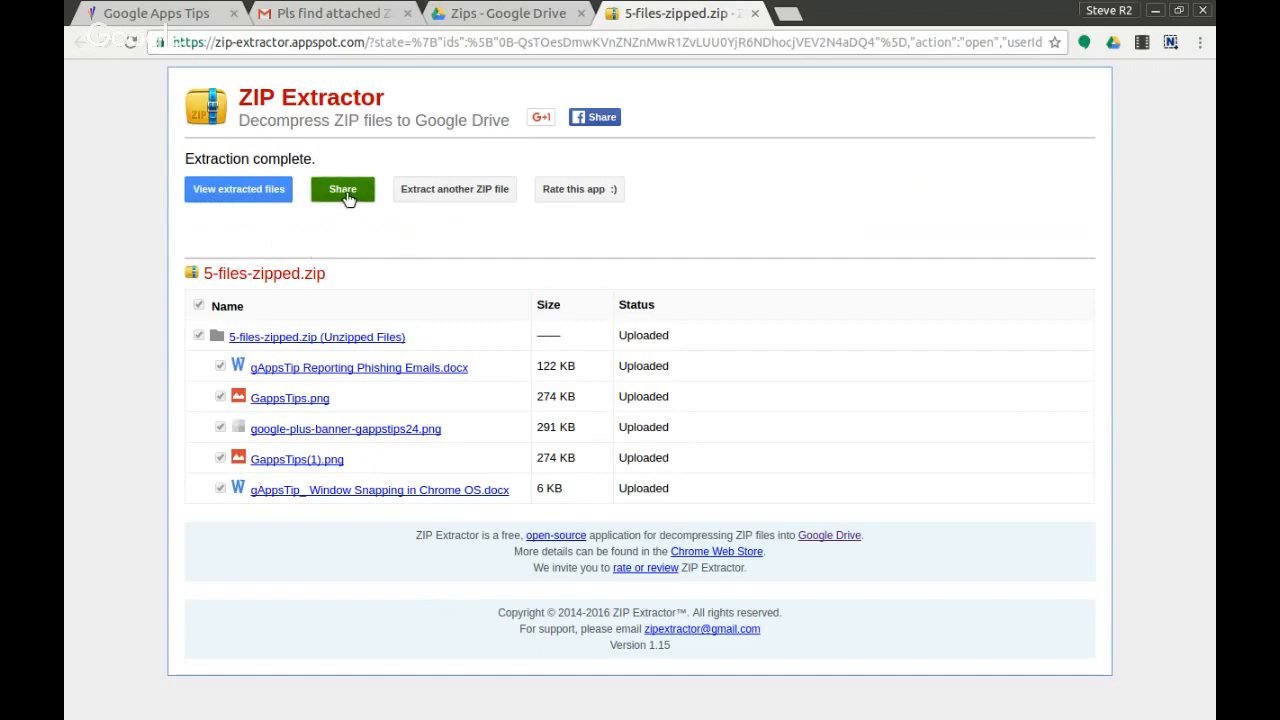
click(272, 196)
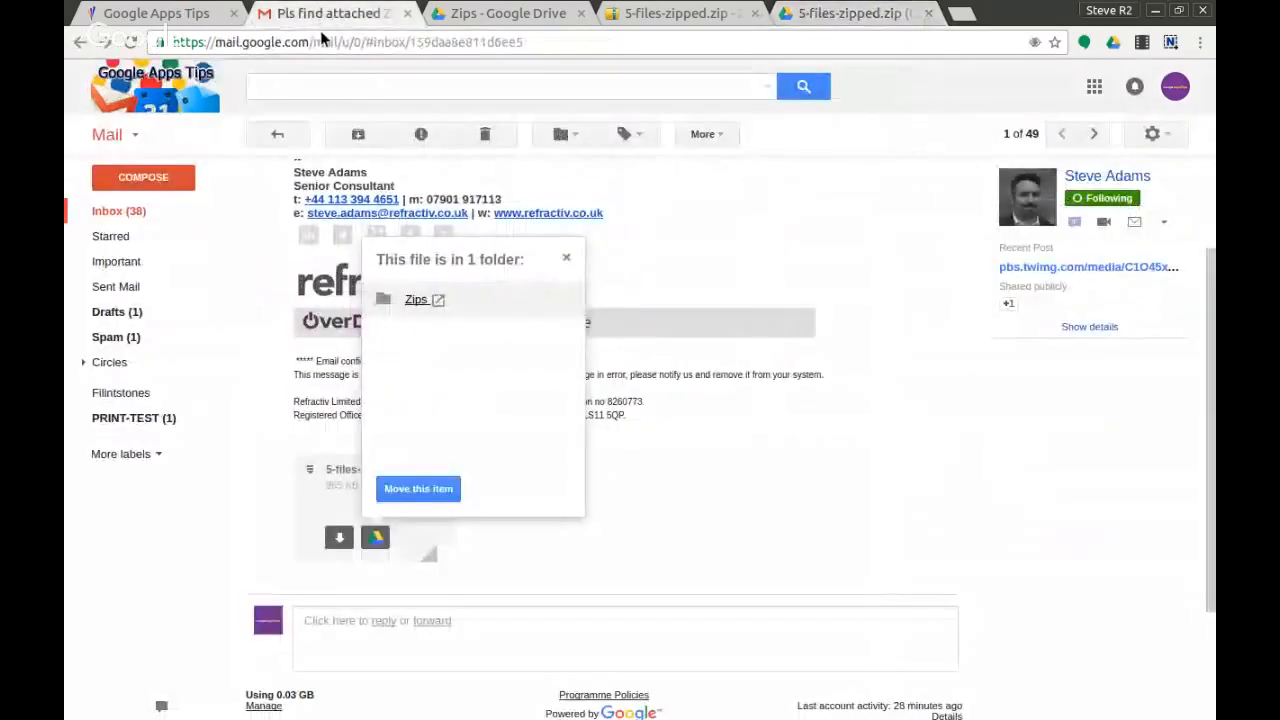
Step: Close the attachment's folder pop-up in Gmail and review the Drive zip preview, the ZIP Extractor page and the unzipped folder
click(565, 258)
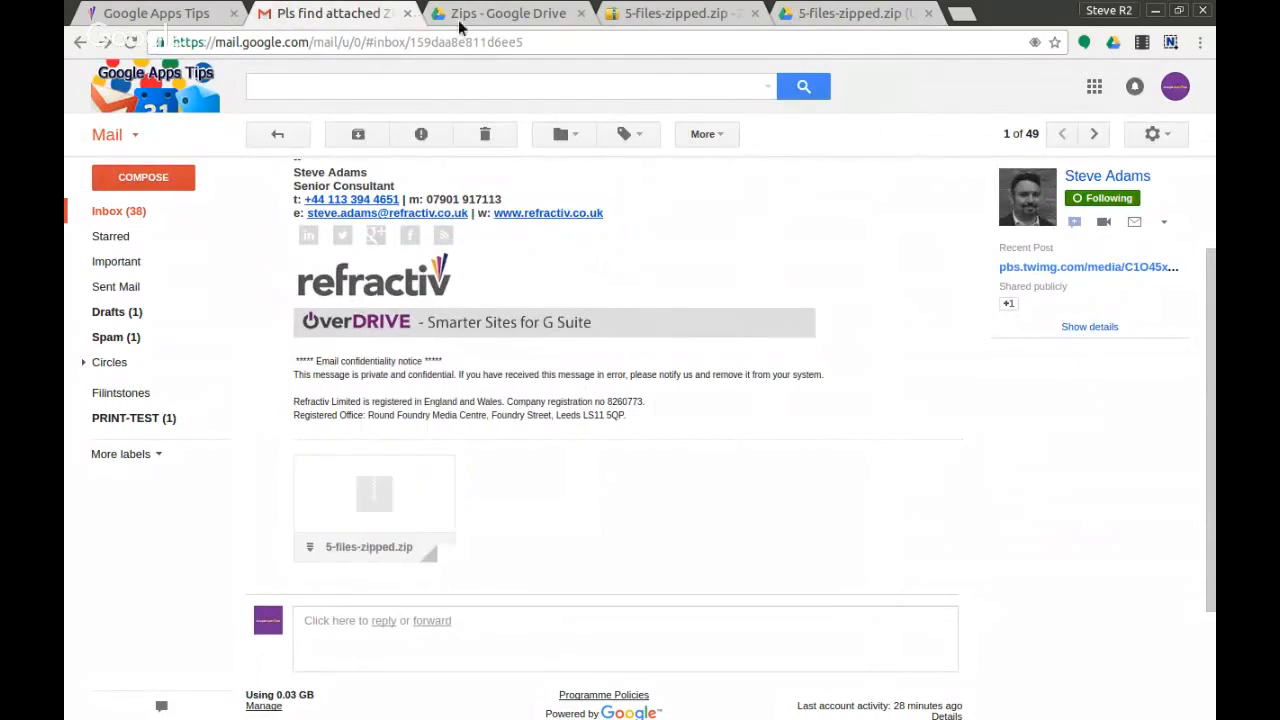
click(546, 14)
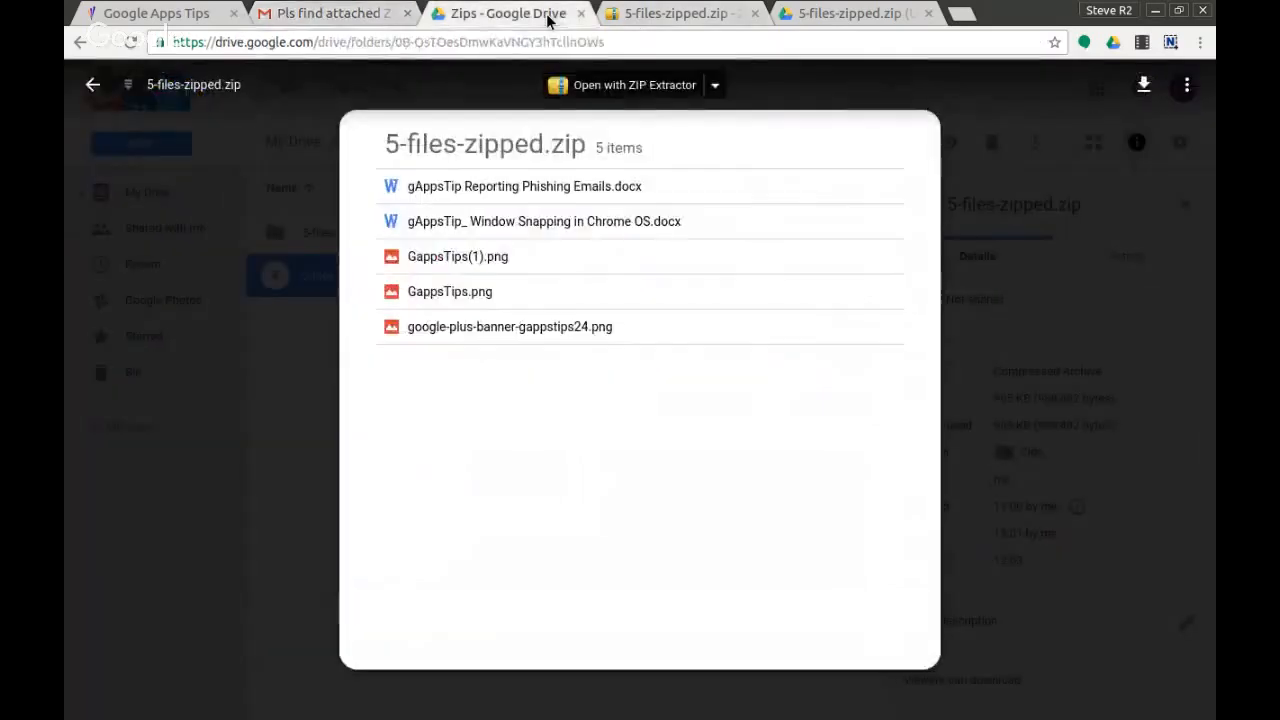
click(670, 14)
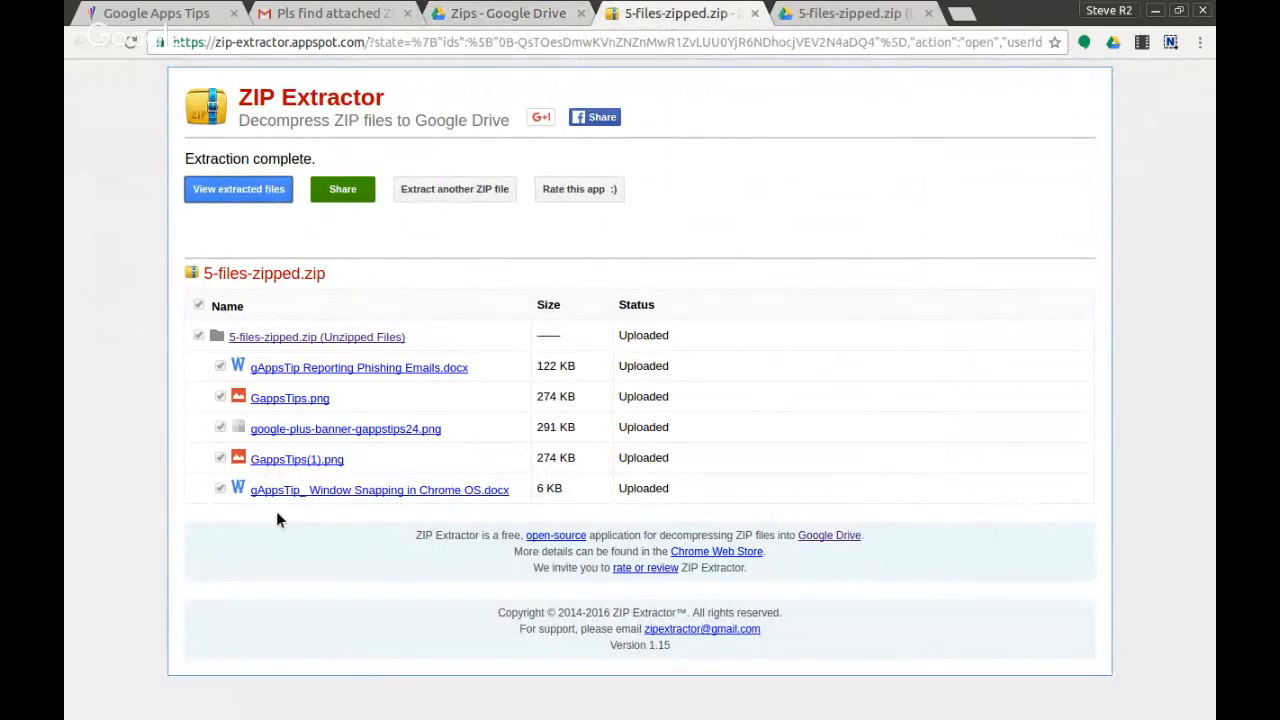
click(857, 22)
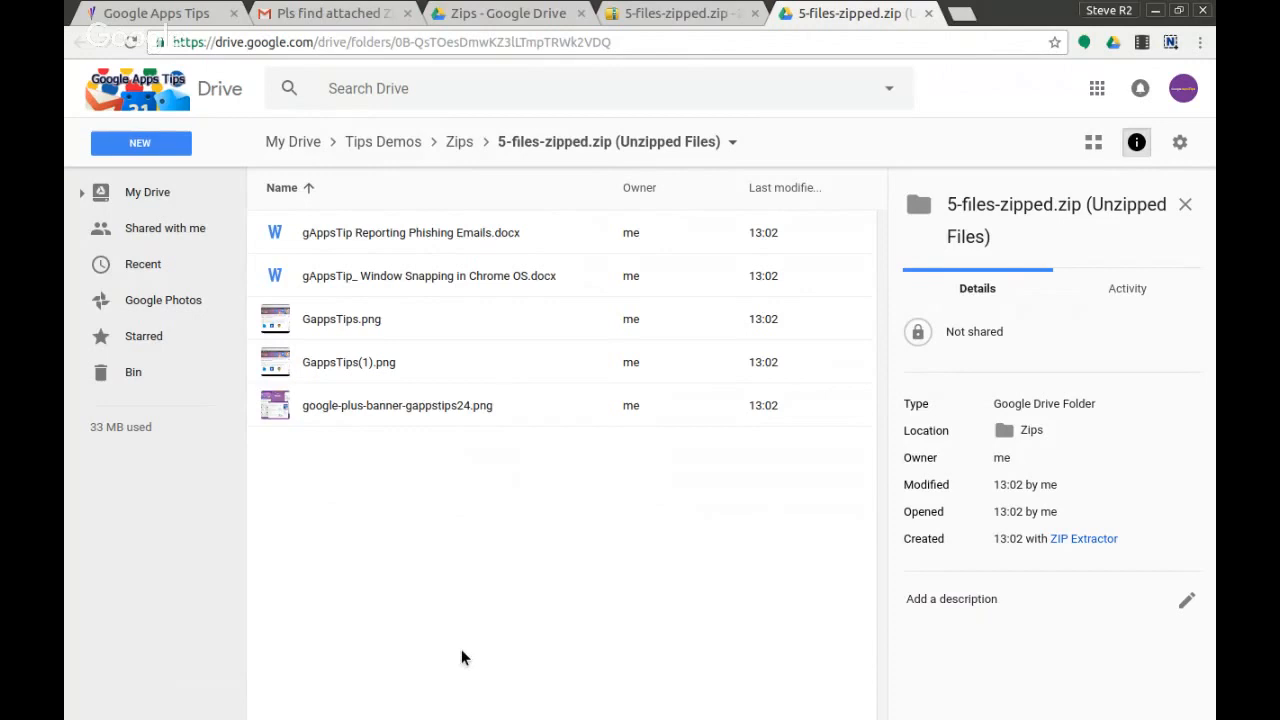
Step: Return to the Google Apps Tips website and browse down its home page
click(163, 18)
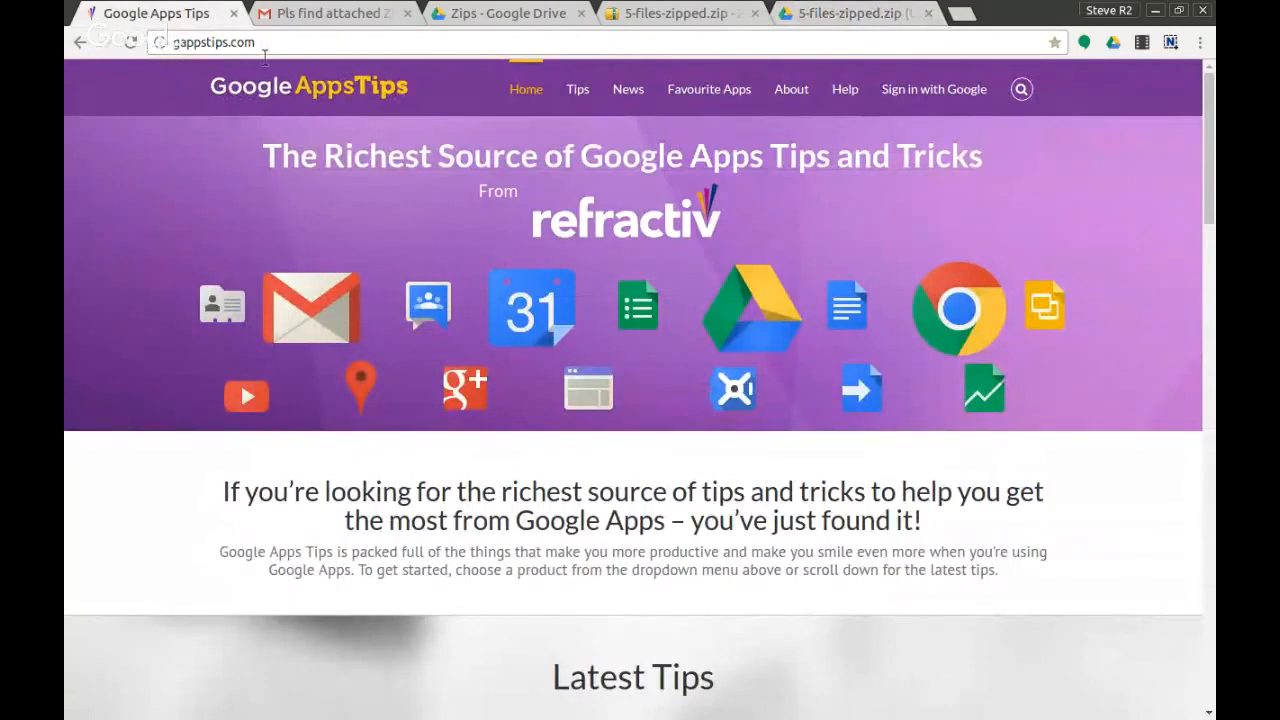
key(End)
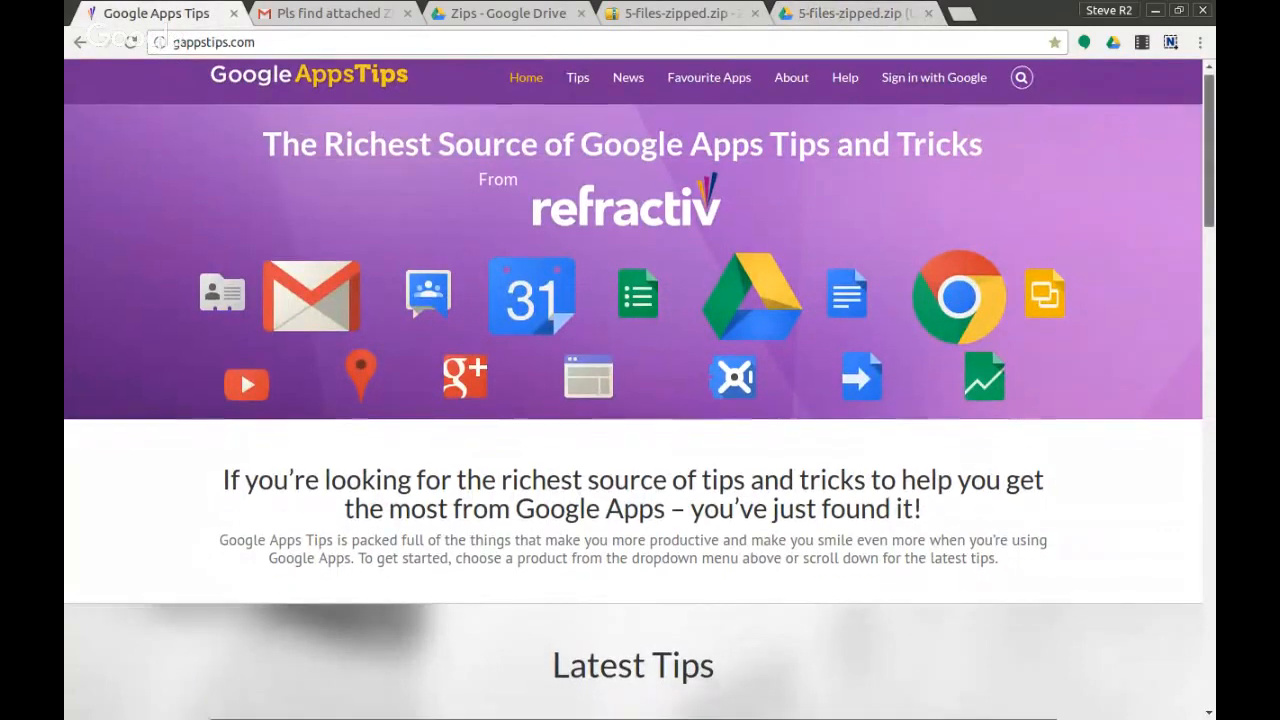